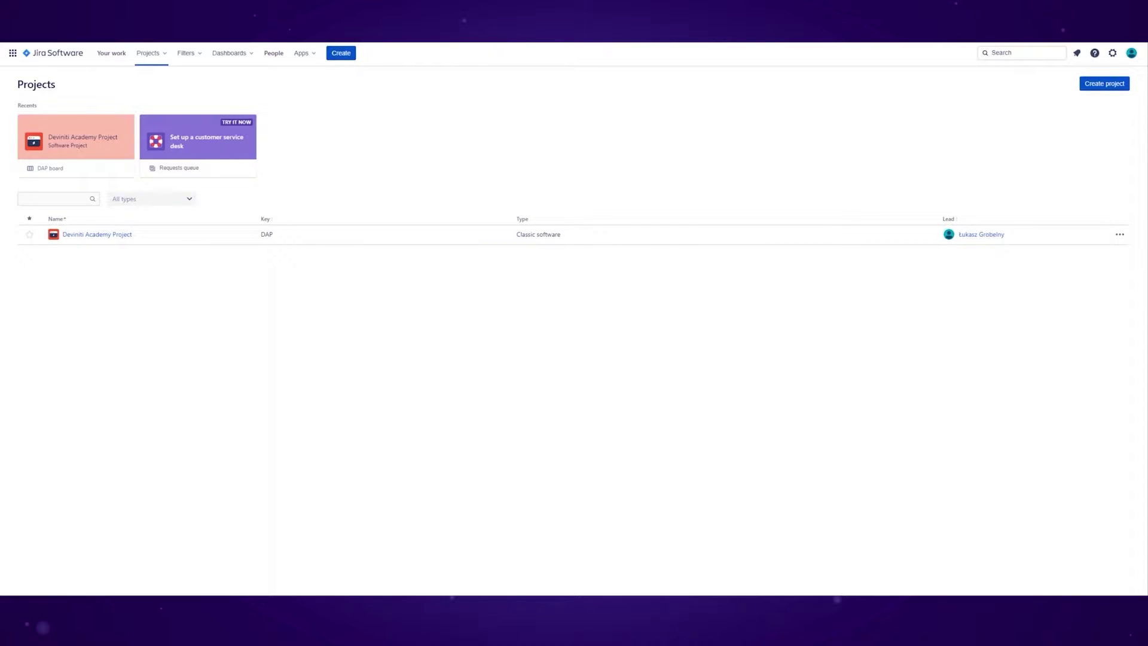
Open the Deviniti Academy Project, view its reports, then return to the project navigation
click(103, 142)
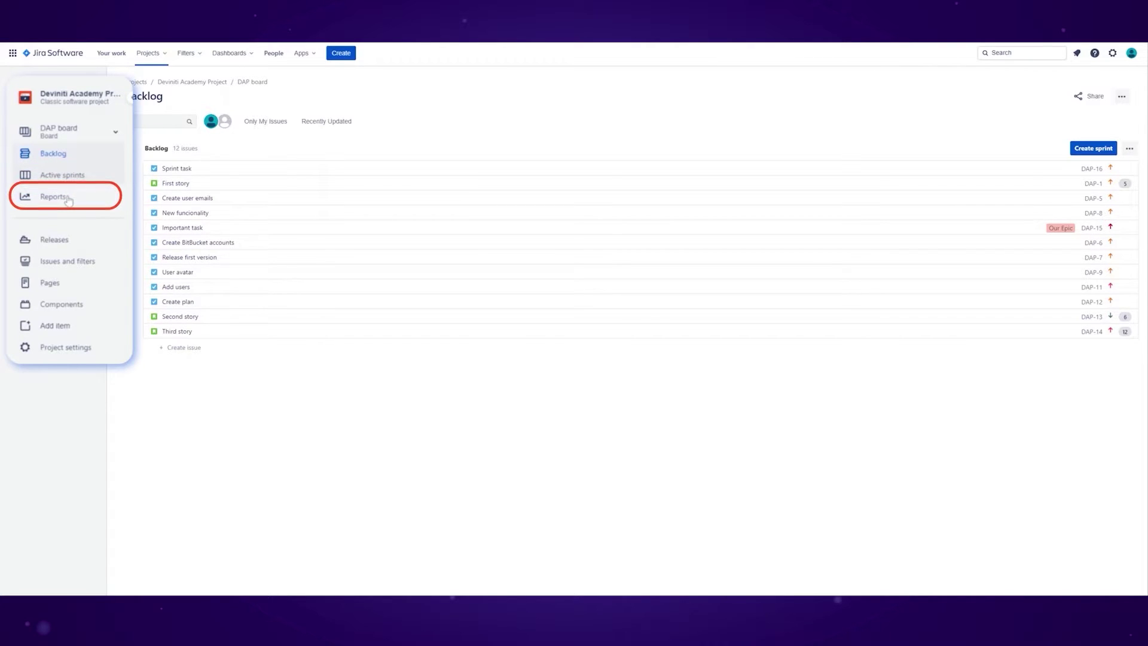
click(68, 201)
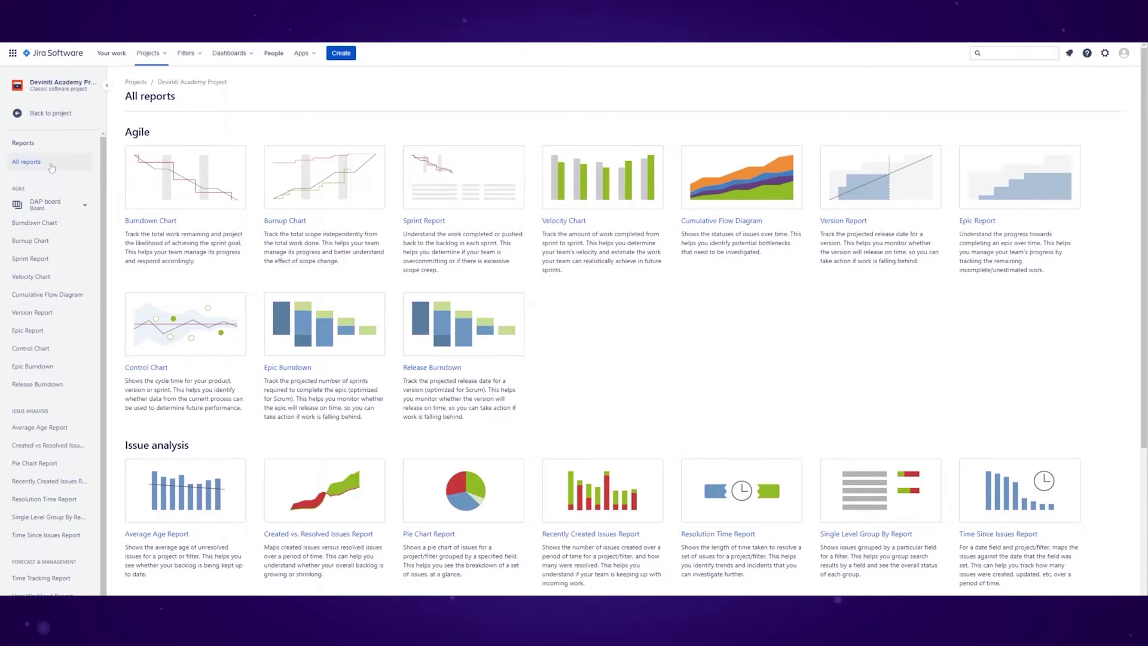
click(51, 113)
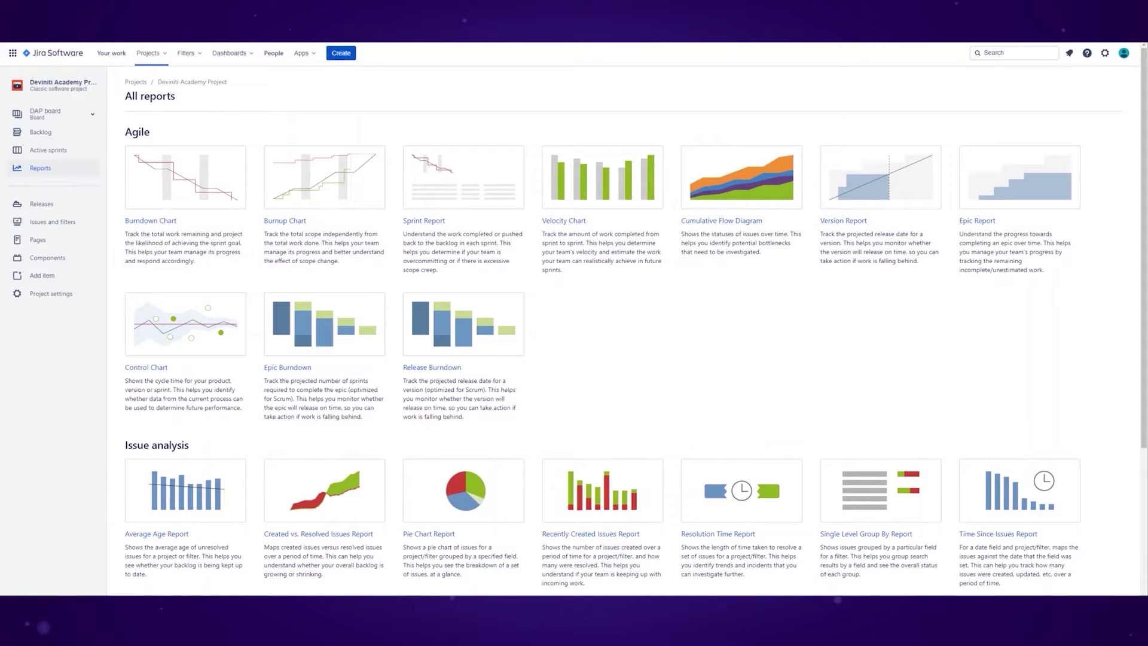
Create sprint 'My first sprint! 2' and drag Sprint task, Important task, New funcionality and First story into it
click(40, 132)
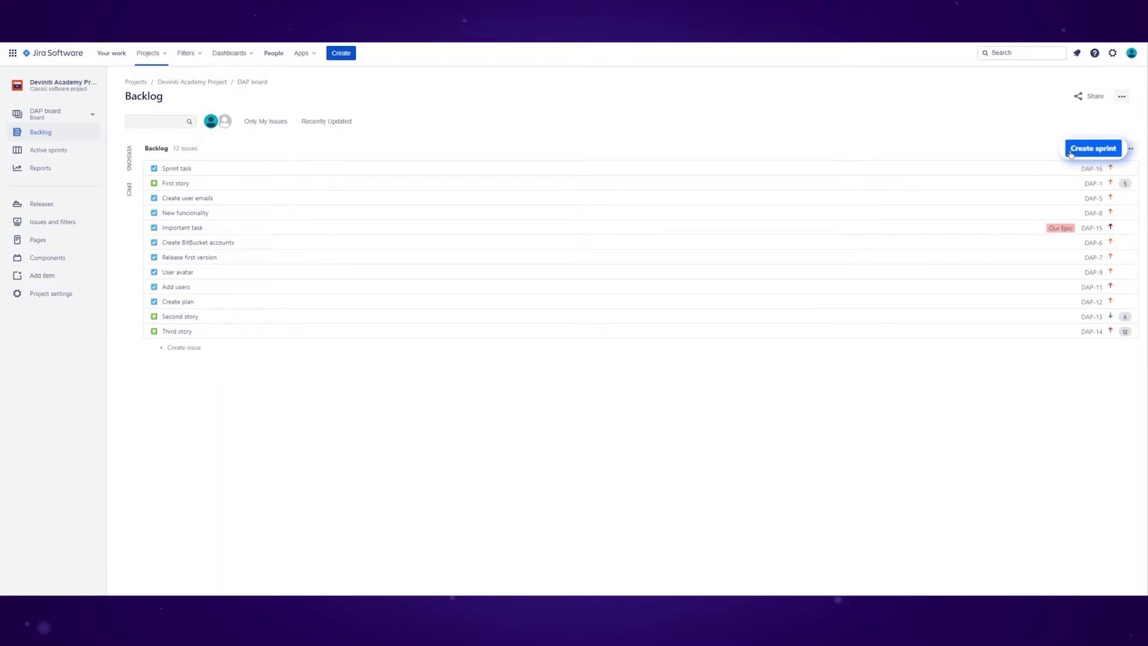
click(1071, 152)
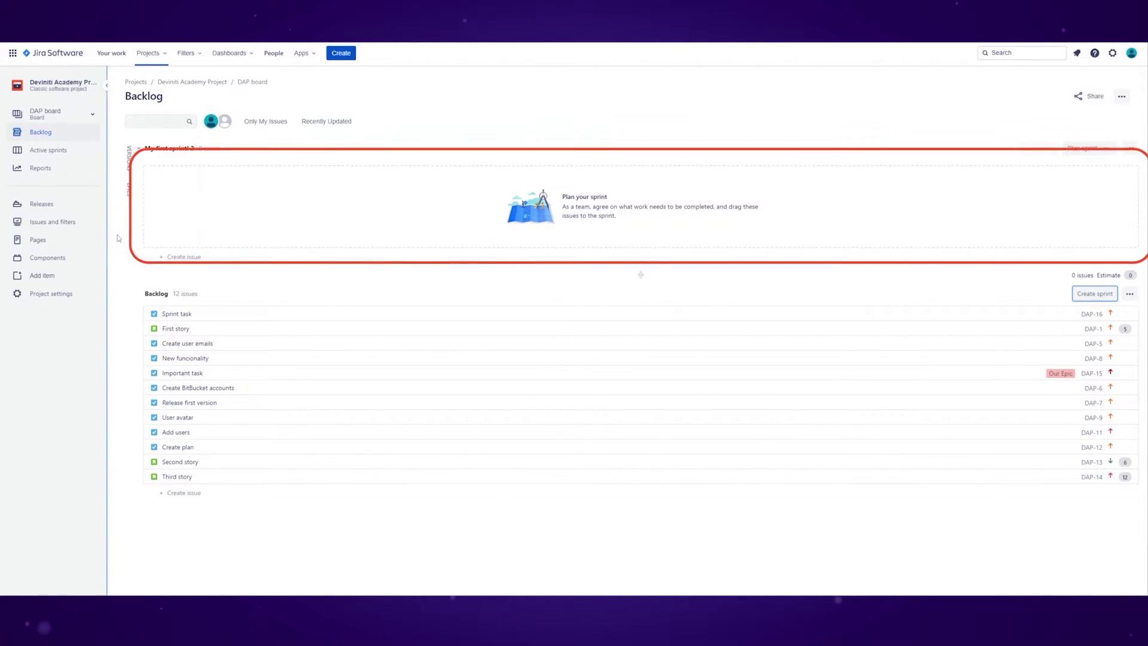
drag(184, 313, 187, 178)
drag(185, 292, 187, 190)
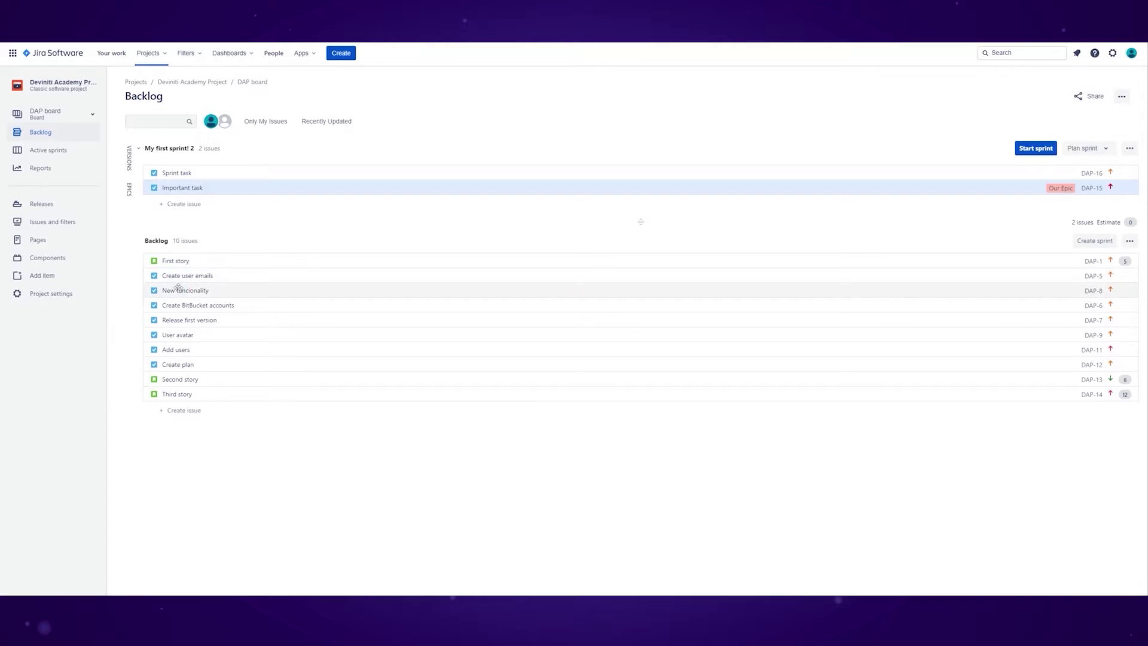
drag(178, 287, 185, 201)
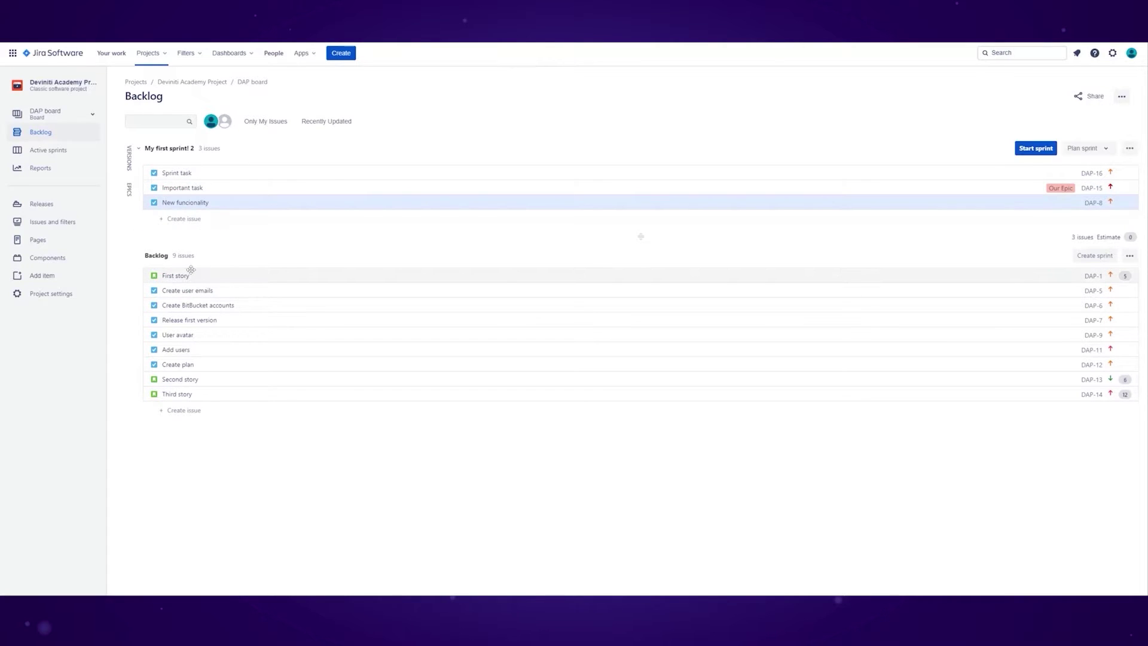
drag(191, 269, 177, 202)
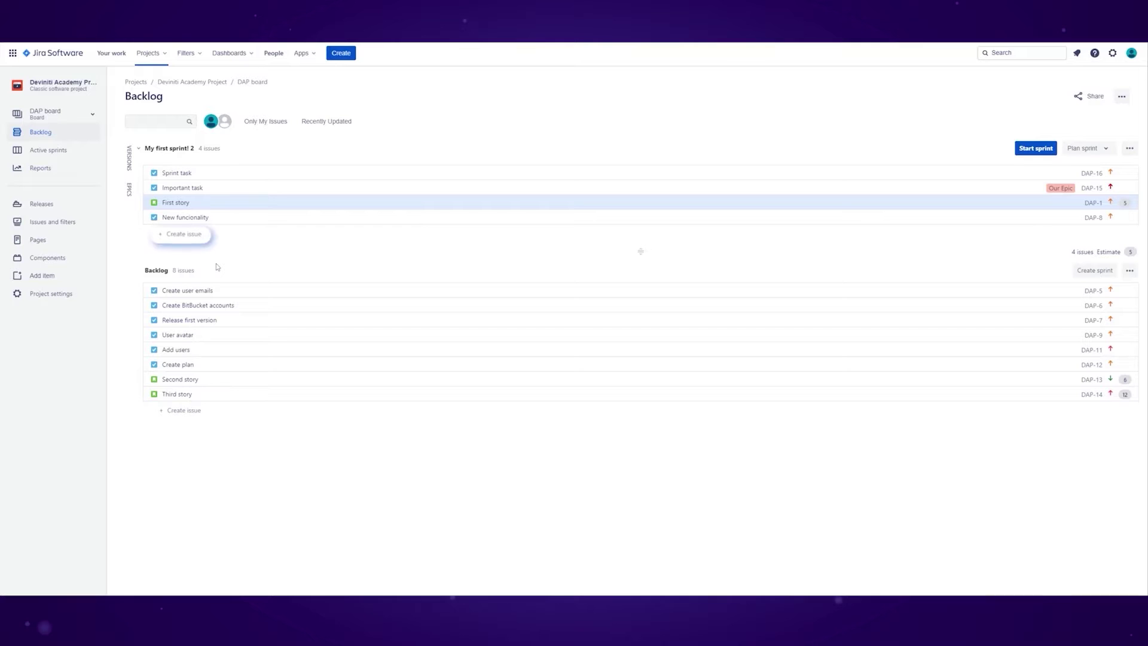
Add a task named 'Sprint issue' directly inside My first sprint! 2
click(200, 240)
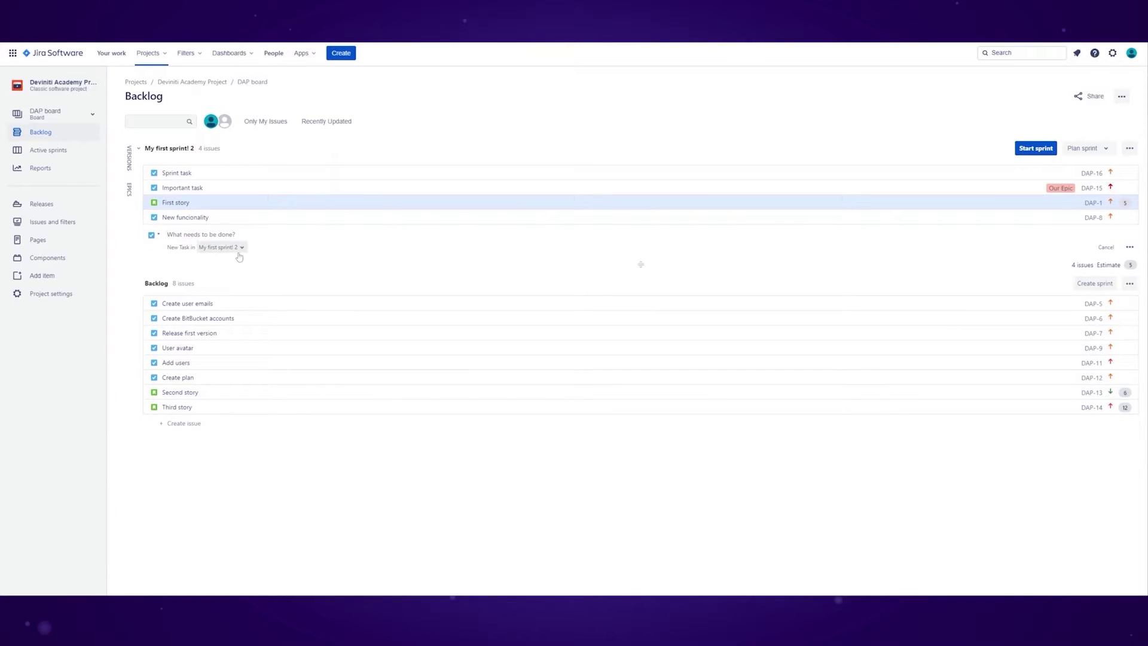
text(Sprint issue)
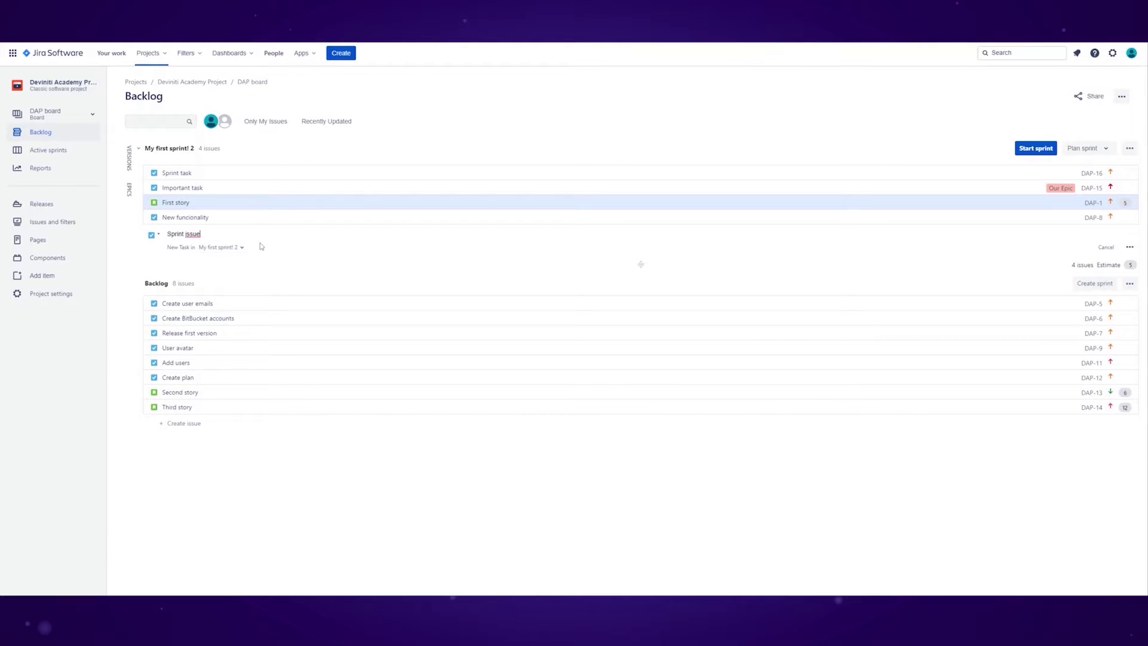
key(Return)
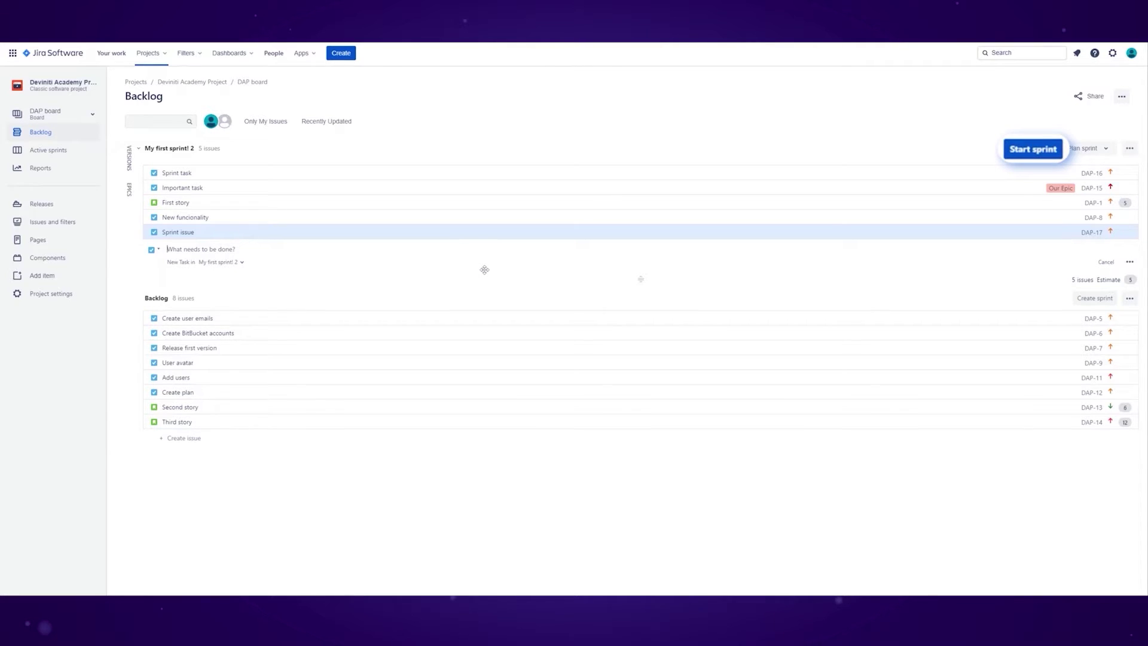
In the Start sprint dialog, rename the sprint to 'Our New Sprint' with a 2-week duration
click(1030, 149)
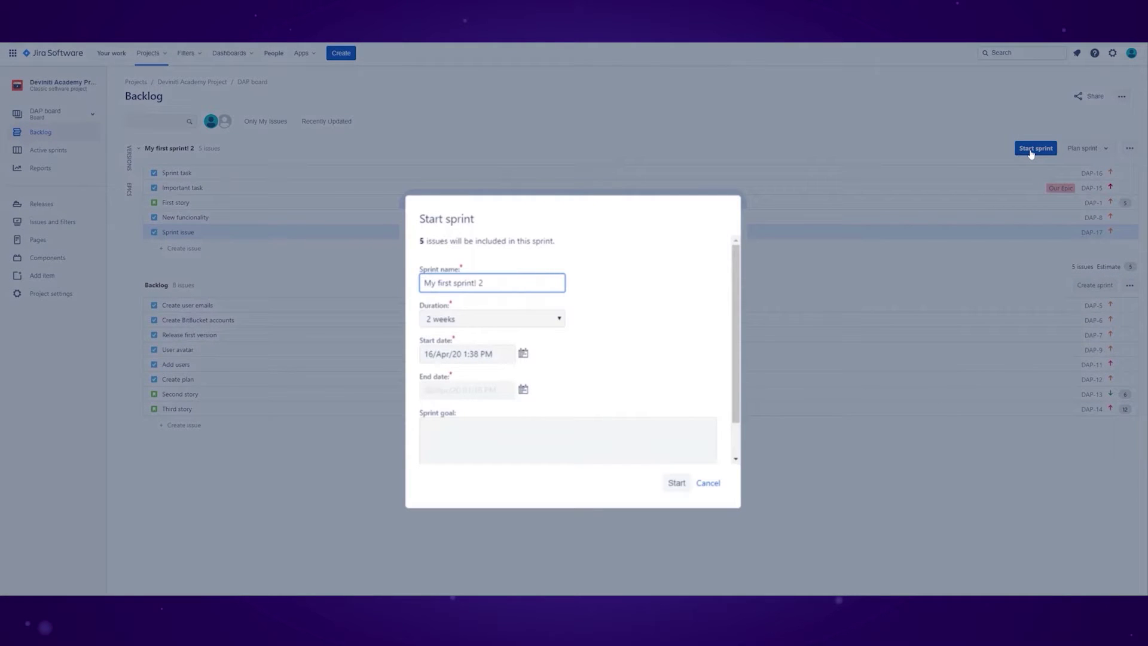
key(ctrl+a)
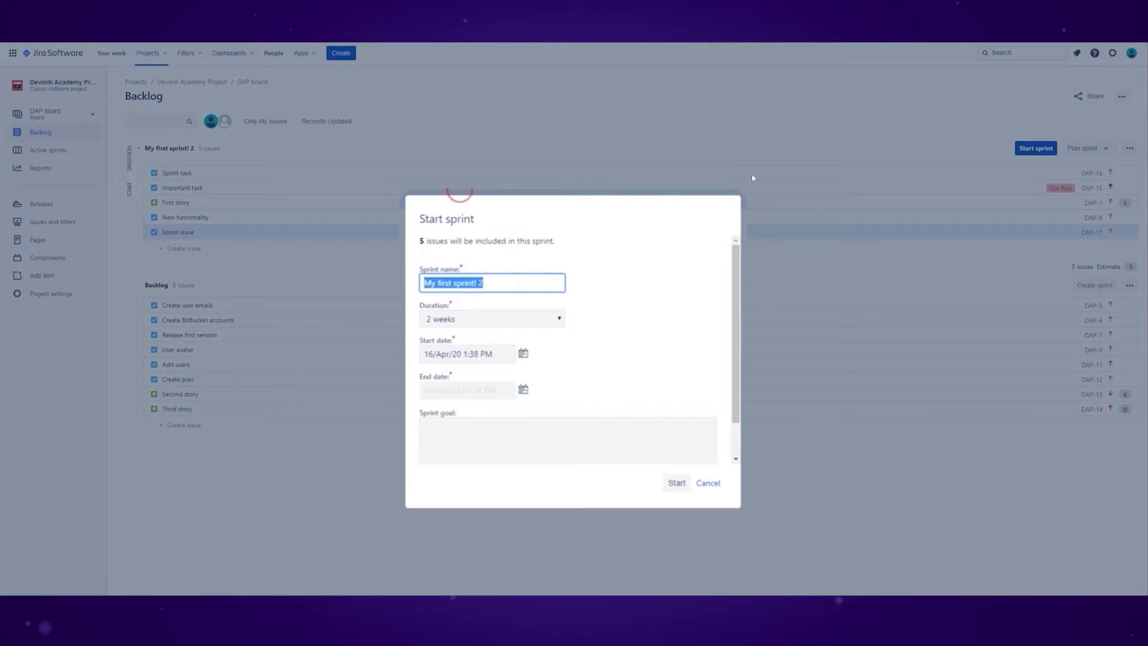
key(BackSpace)
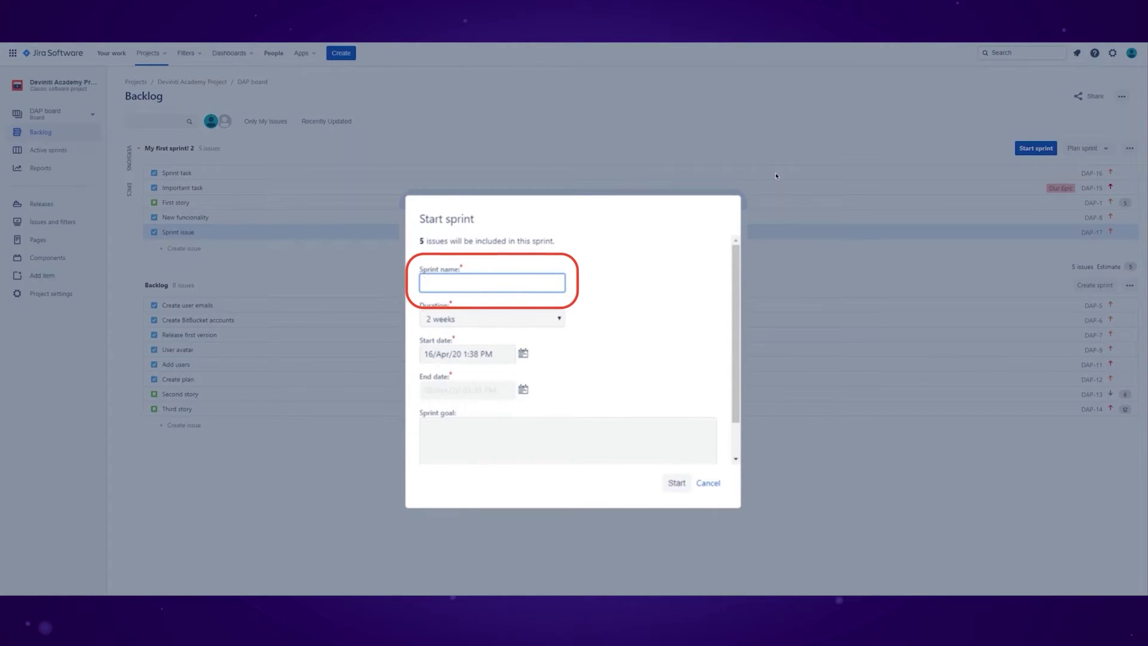
text(Ou)
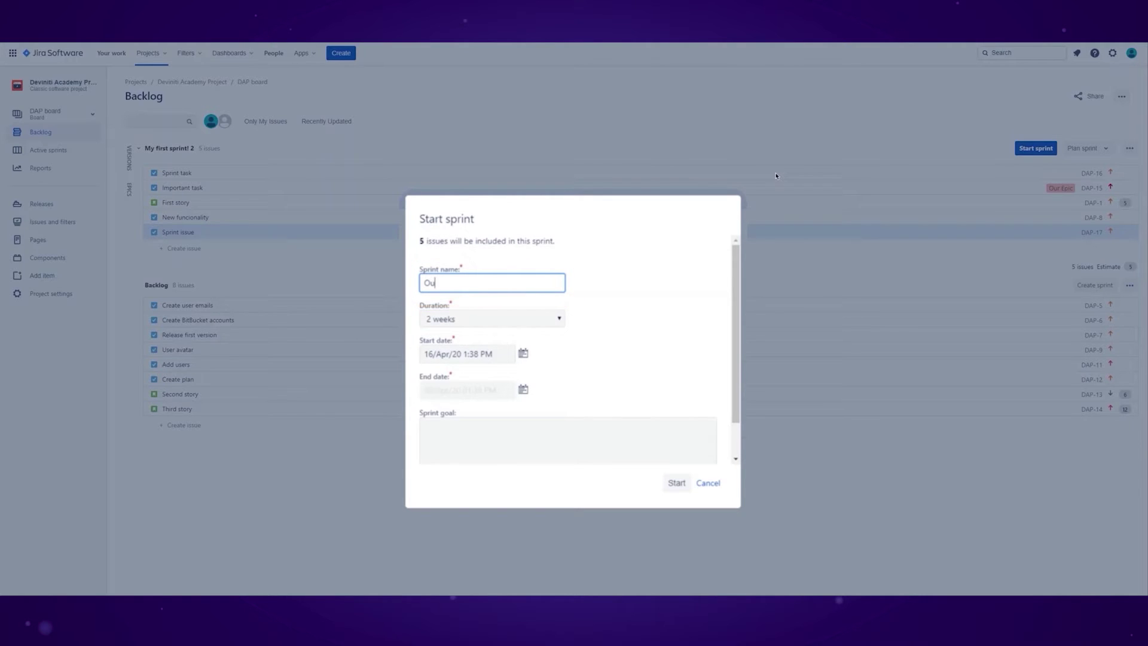
text(r New Sprint)
click(553, 325)
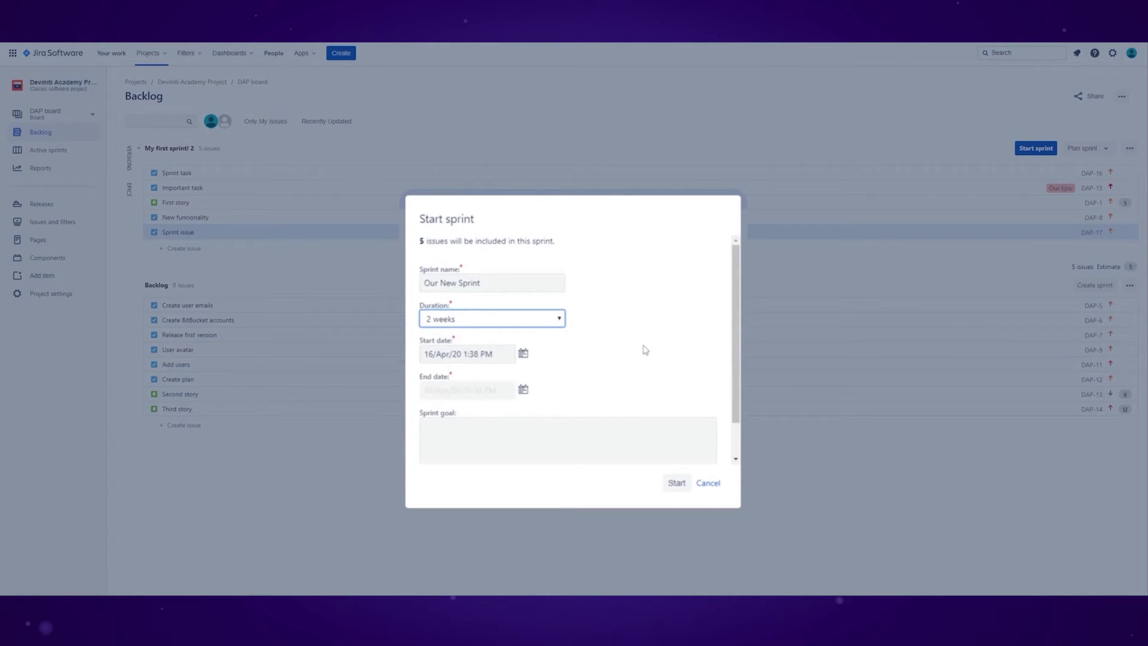
Set the sprint start date to 19 April 2020 from the calendar
key(Tab)
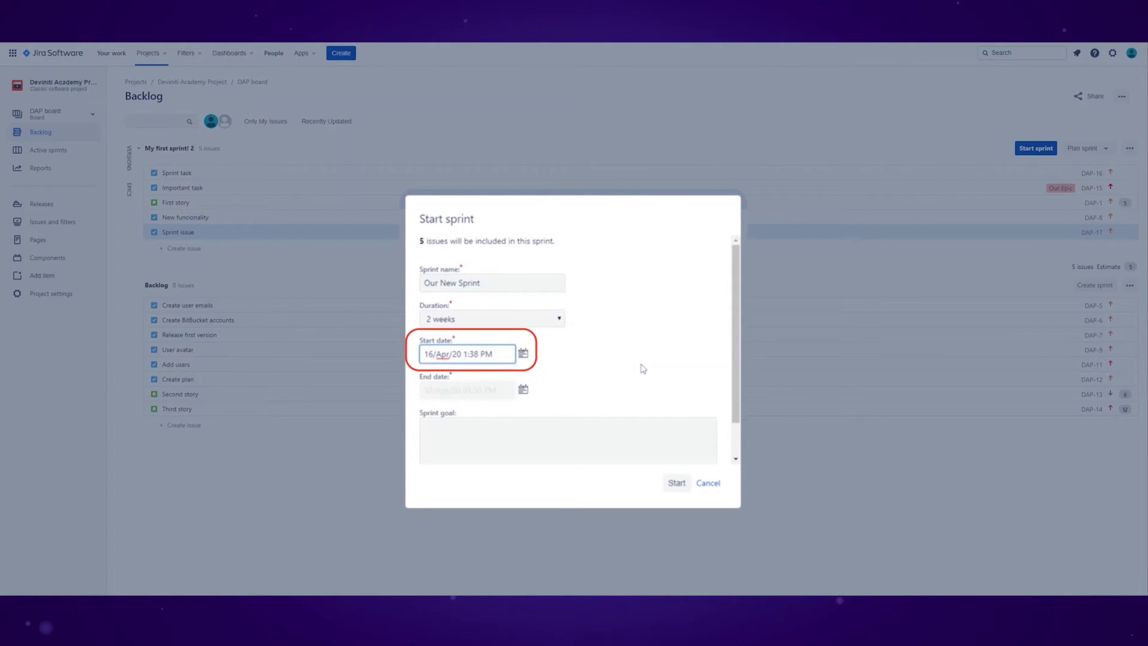
click(523, 354)
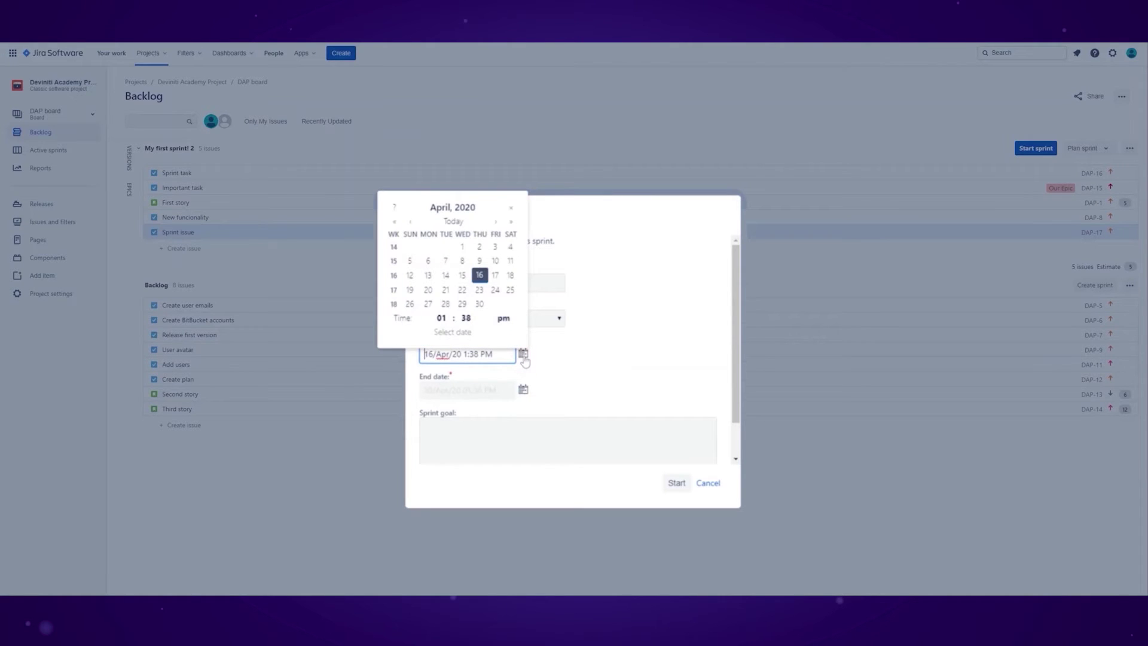
click(410, 289)
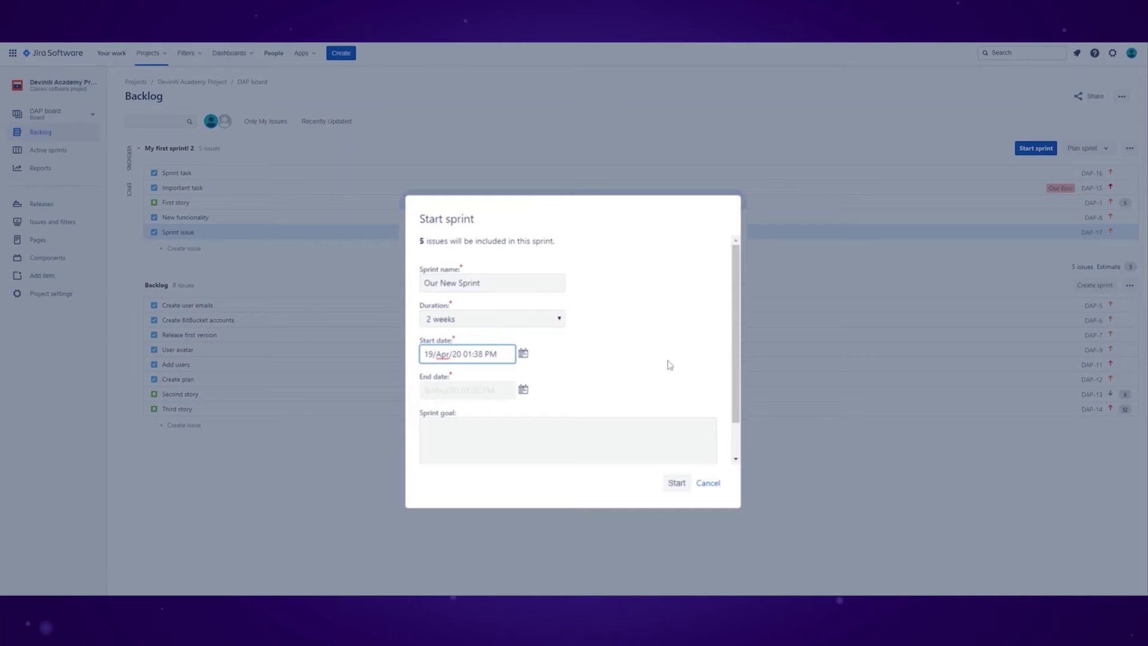
Enter the sprint goal 'Our goal is to release our software'
key(Tab)
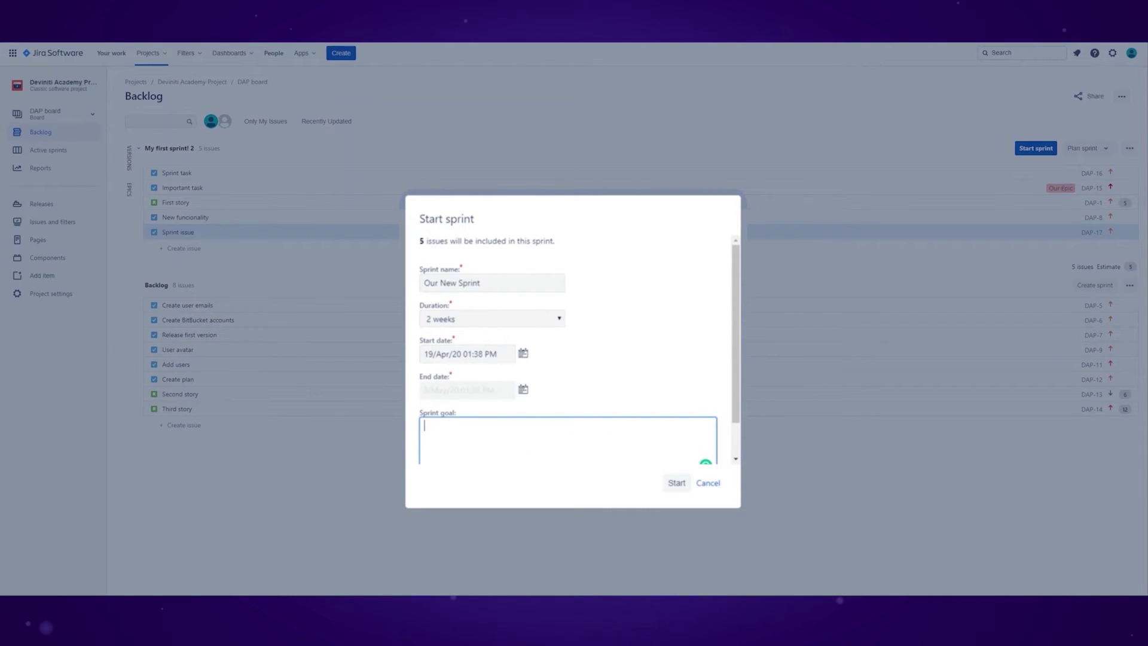
scroll(603, 391, down, 1)
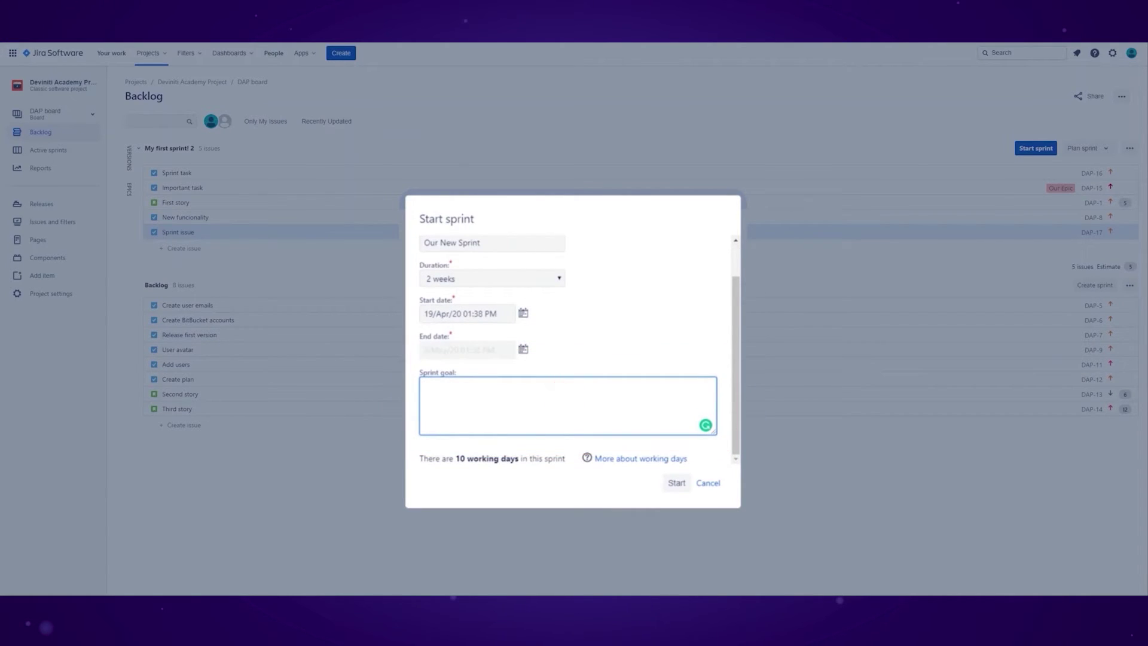
text(Our goal is to release our software)
Start the sprint, move Important task and New funcionality to In Progress, and First story to Done
click(674, 482)
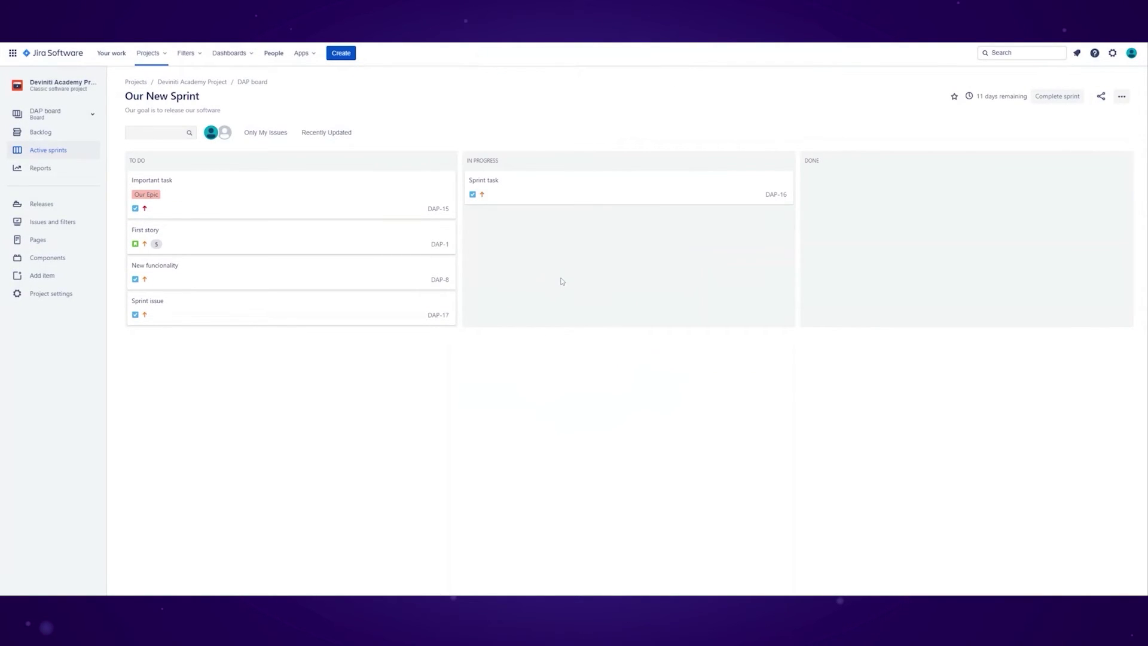
drag(246, 188, 589, 244)
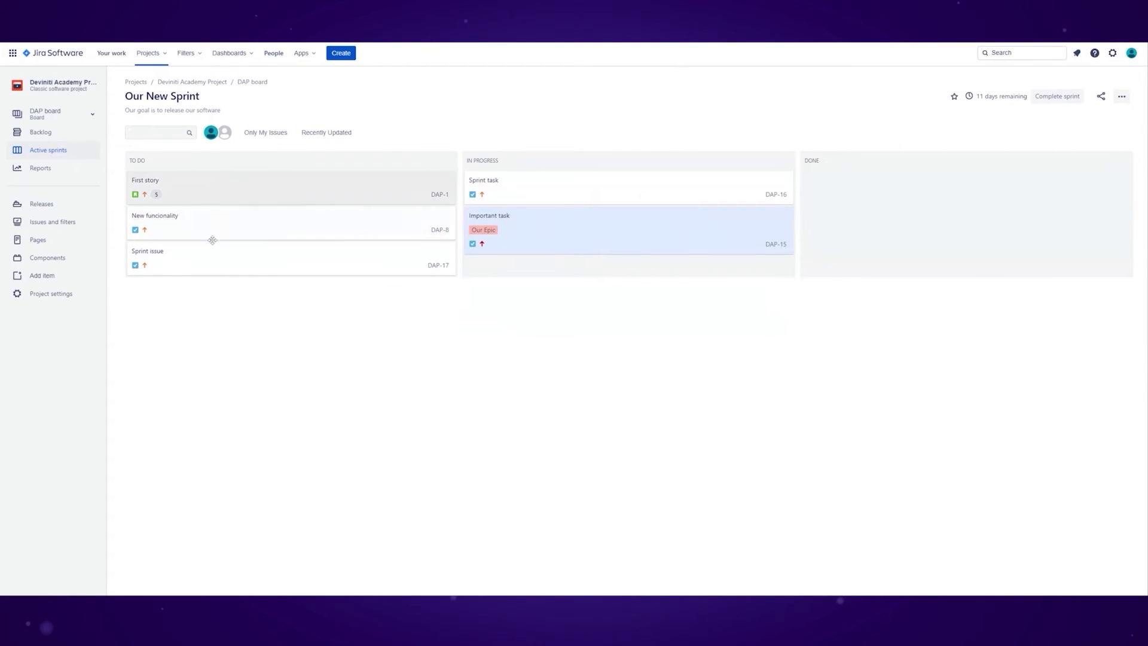
drag(245, 230, 583, 263)
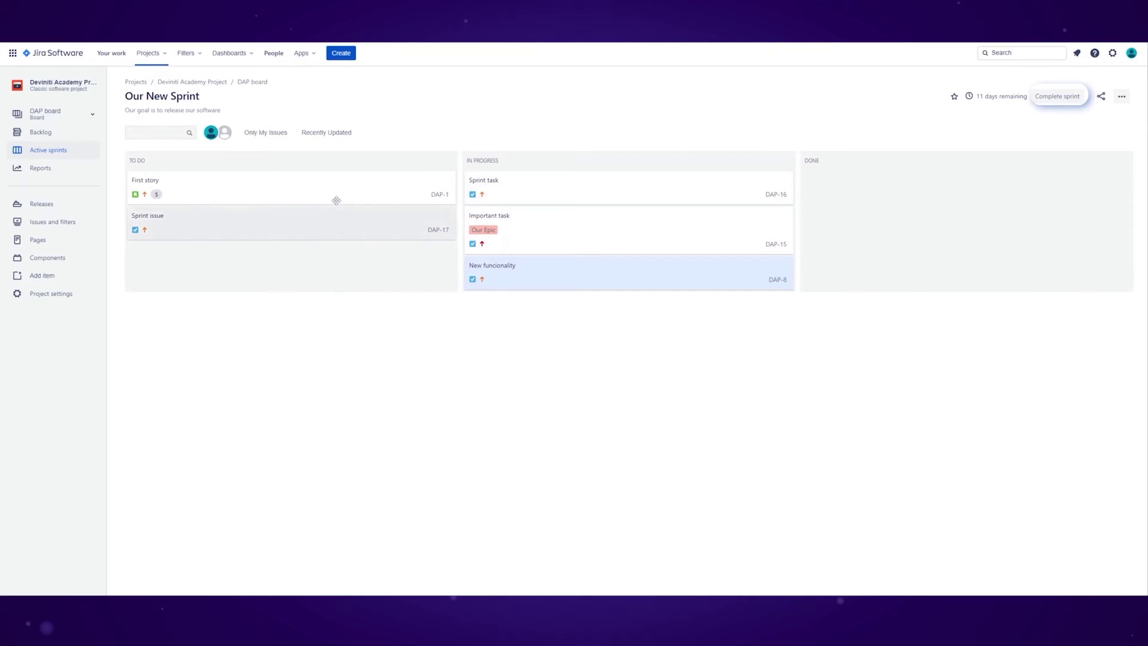
drag(335, 197, 911, 226)
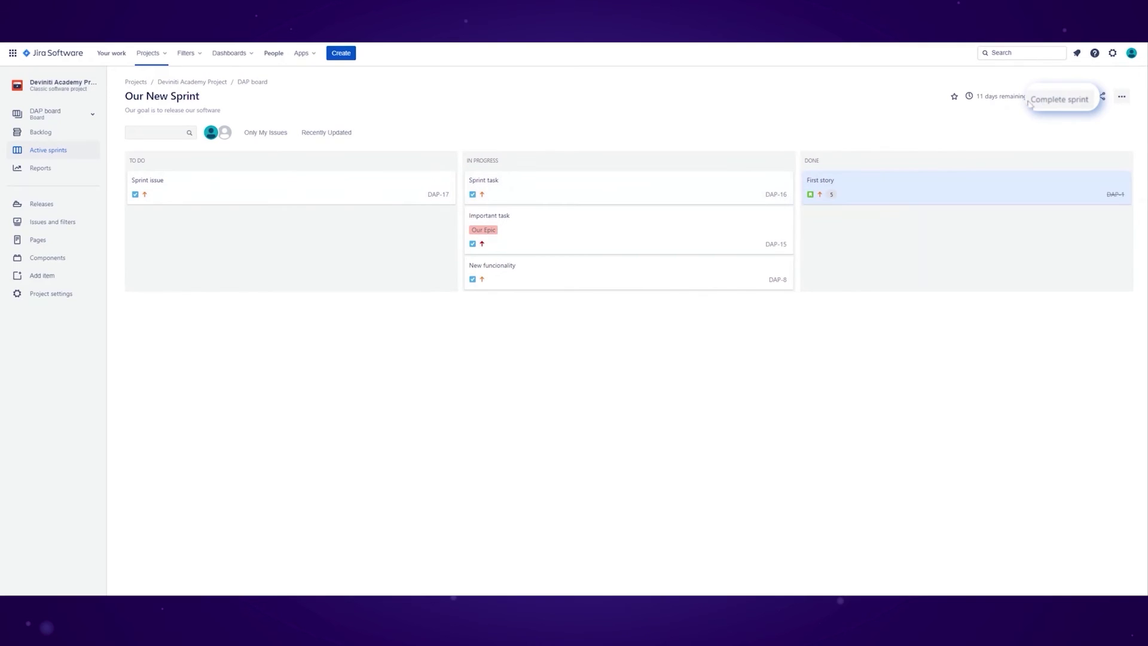
Complete Our New Sprint, moving its 4 incomplete issues to the Backlog
click(1056, 99)
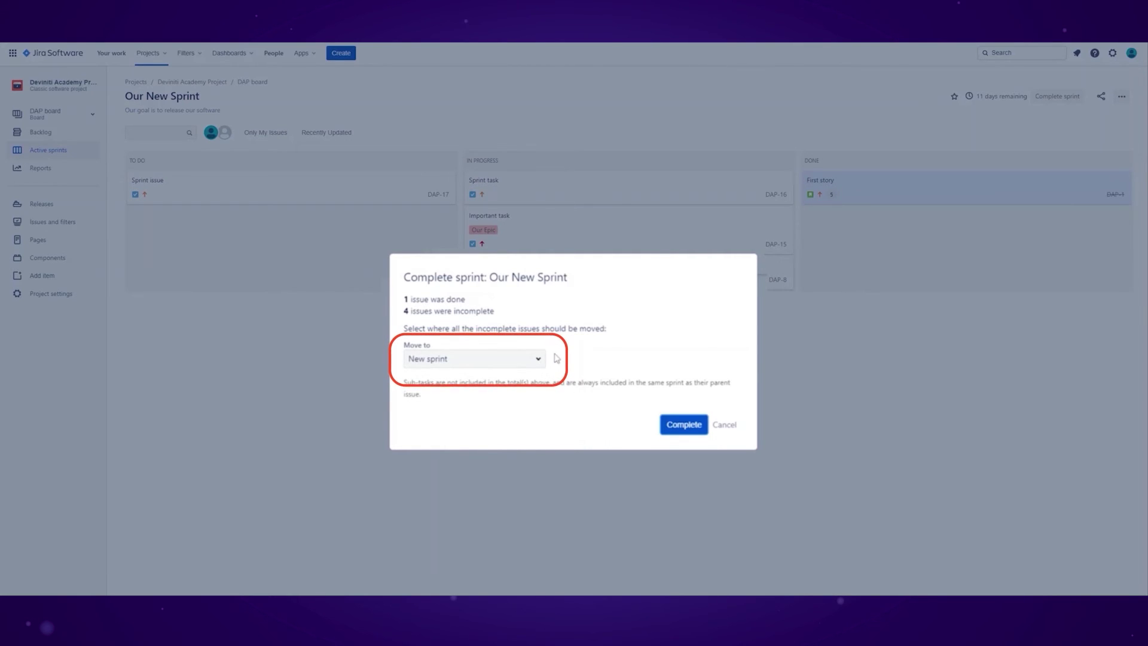
click(532, 359)
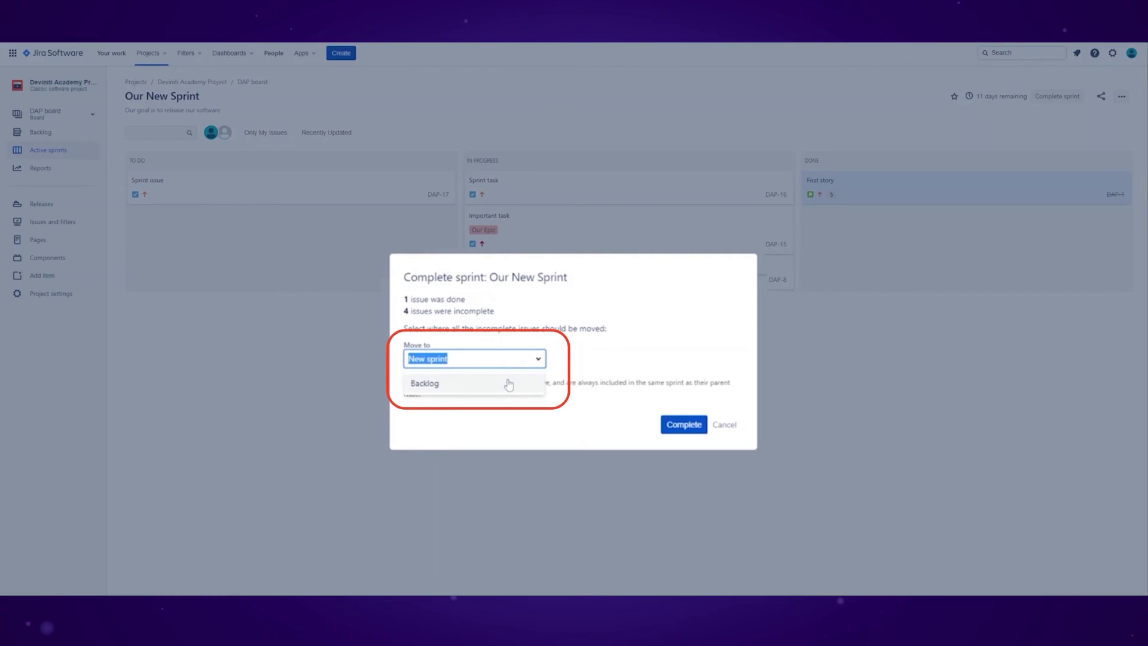
click(508, 384)
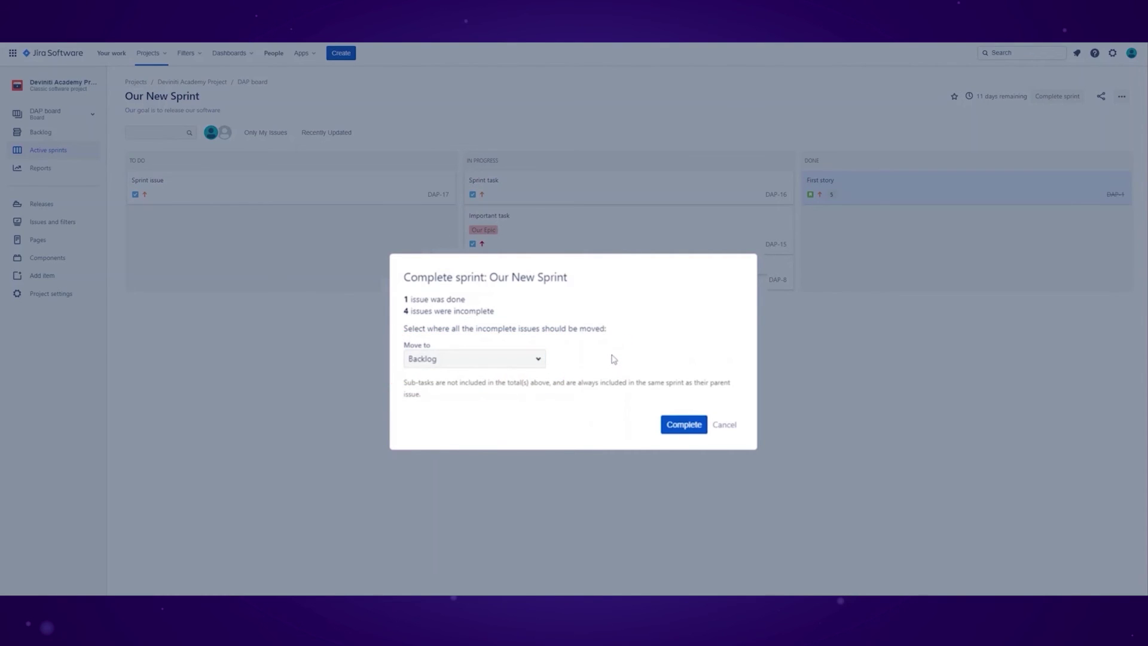
click(674, 430)
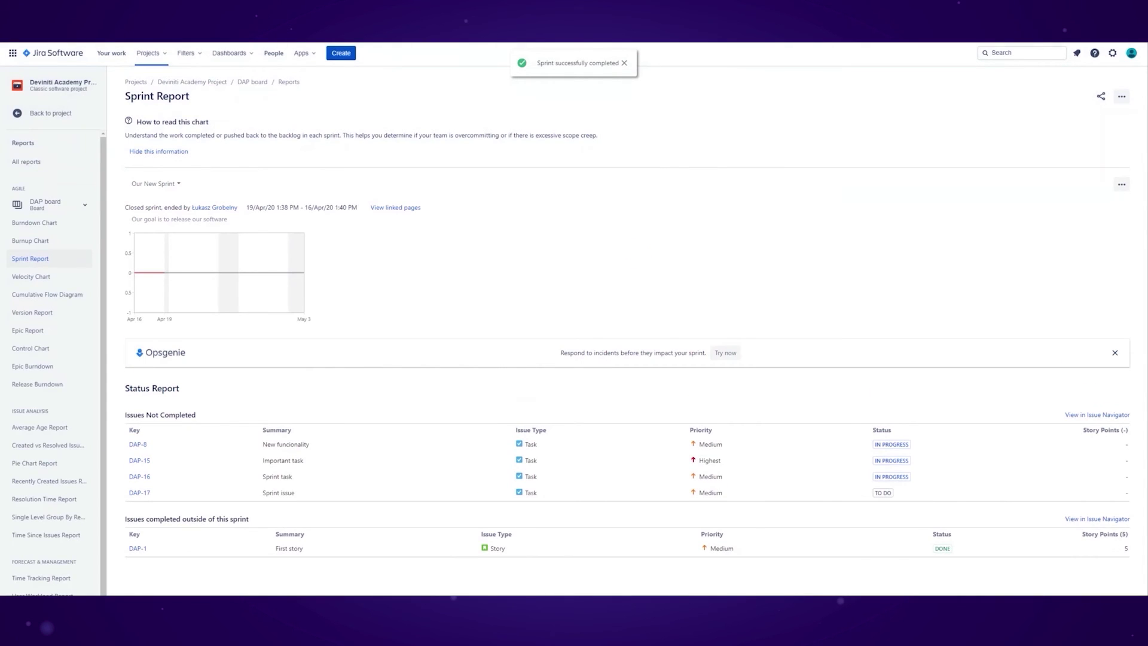